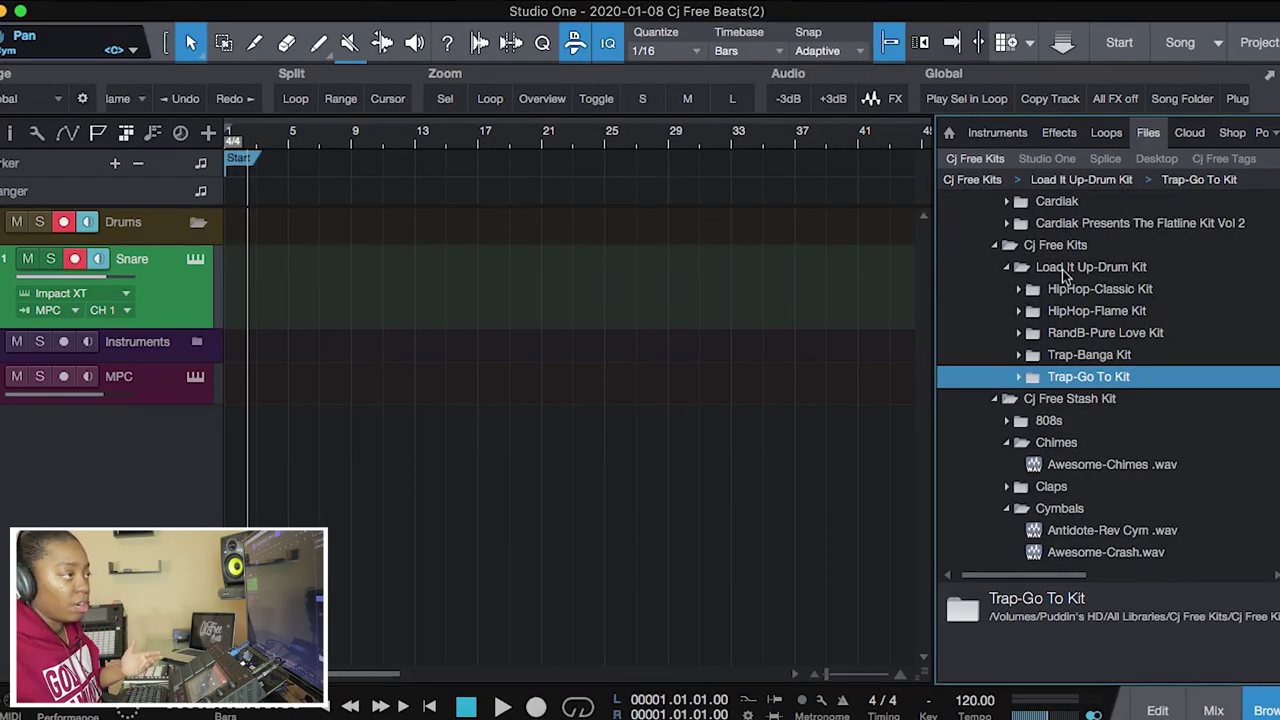
click(1063, 270)
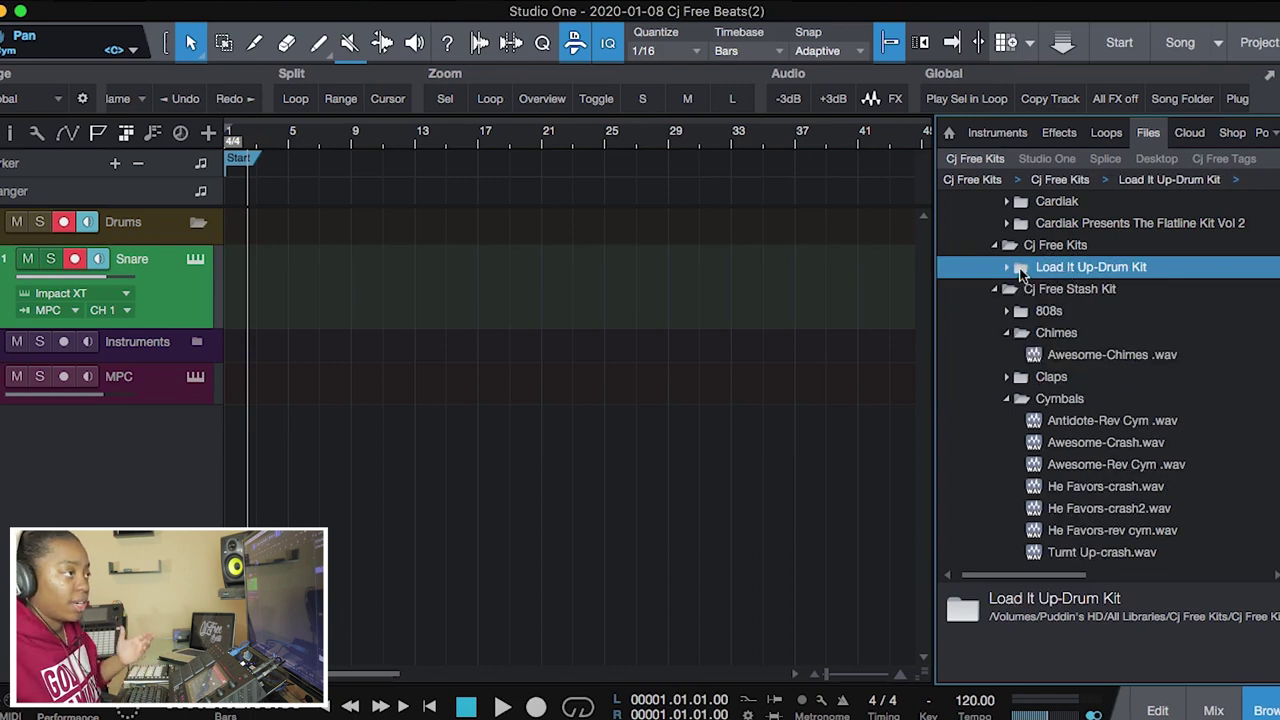
click(1008, 267)
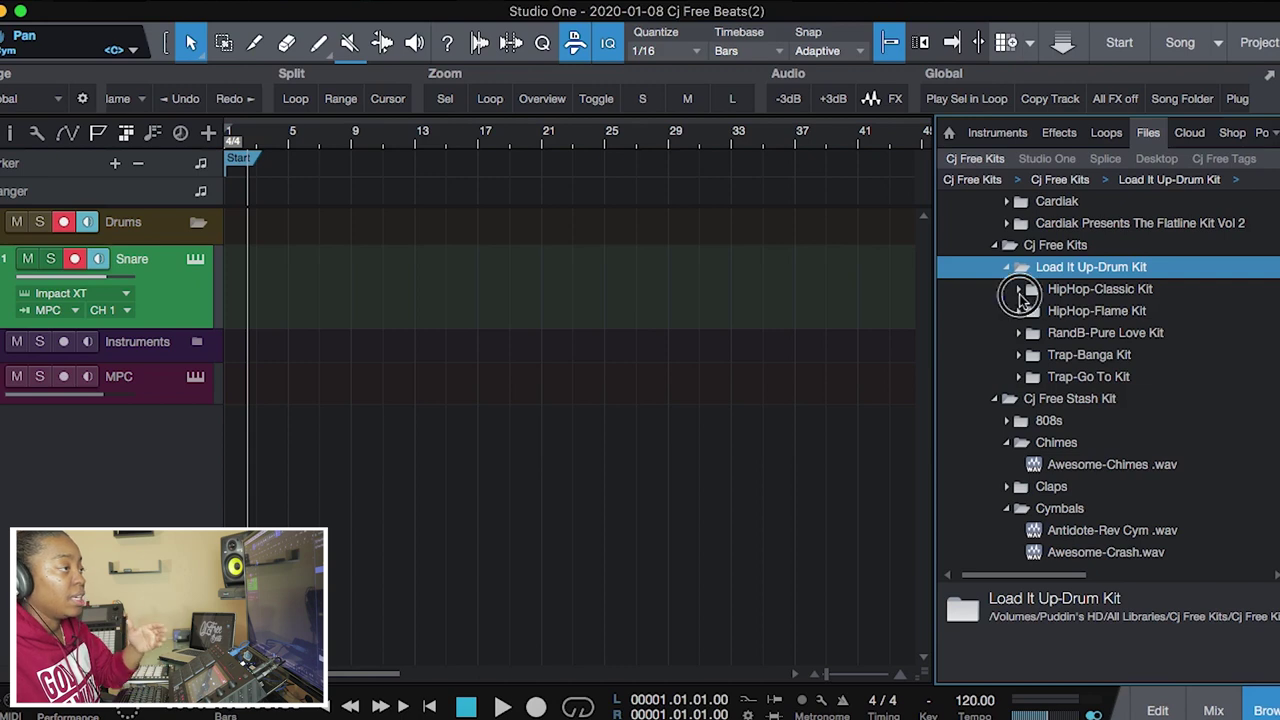
click(1019, 291)
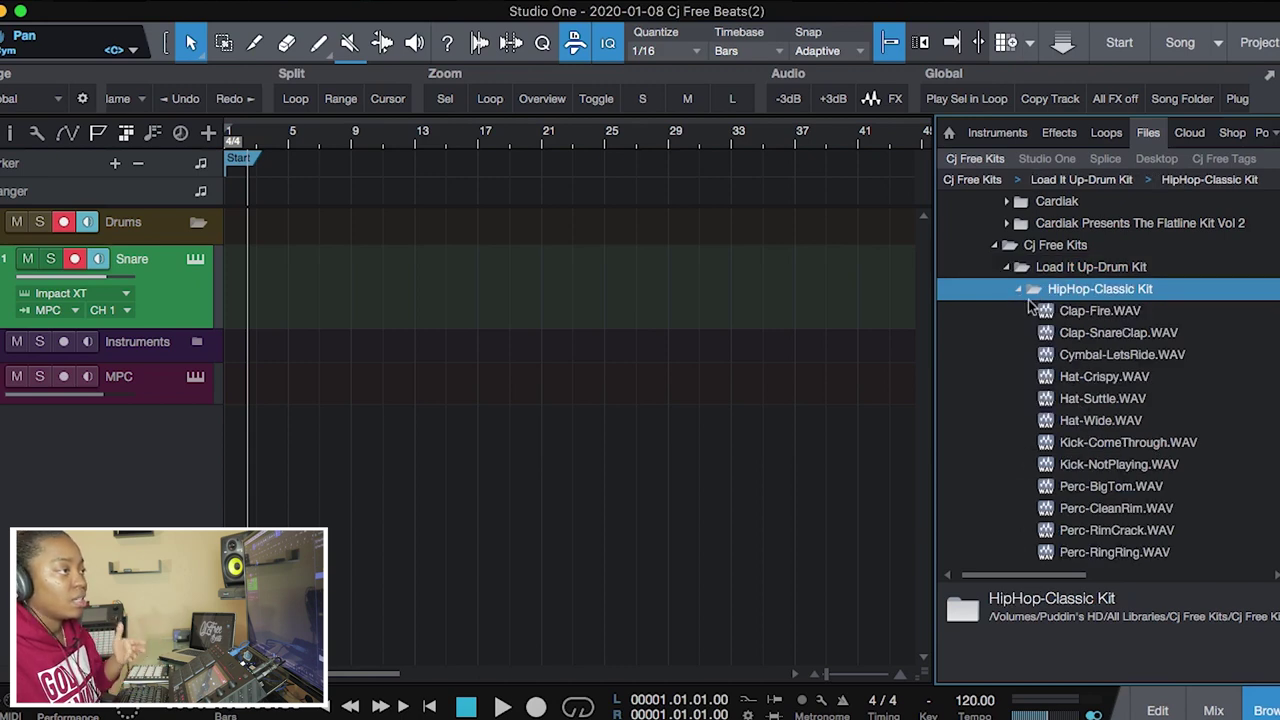
click(1019, 291)
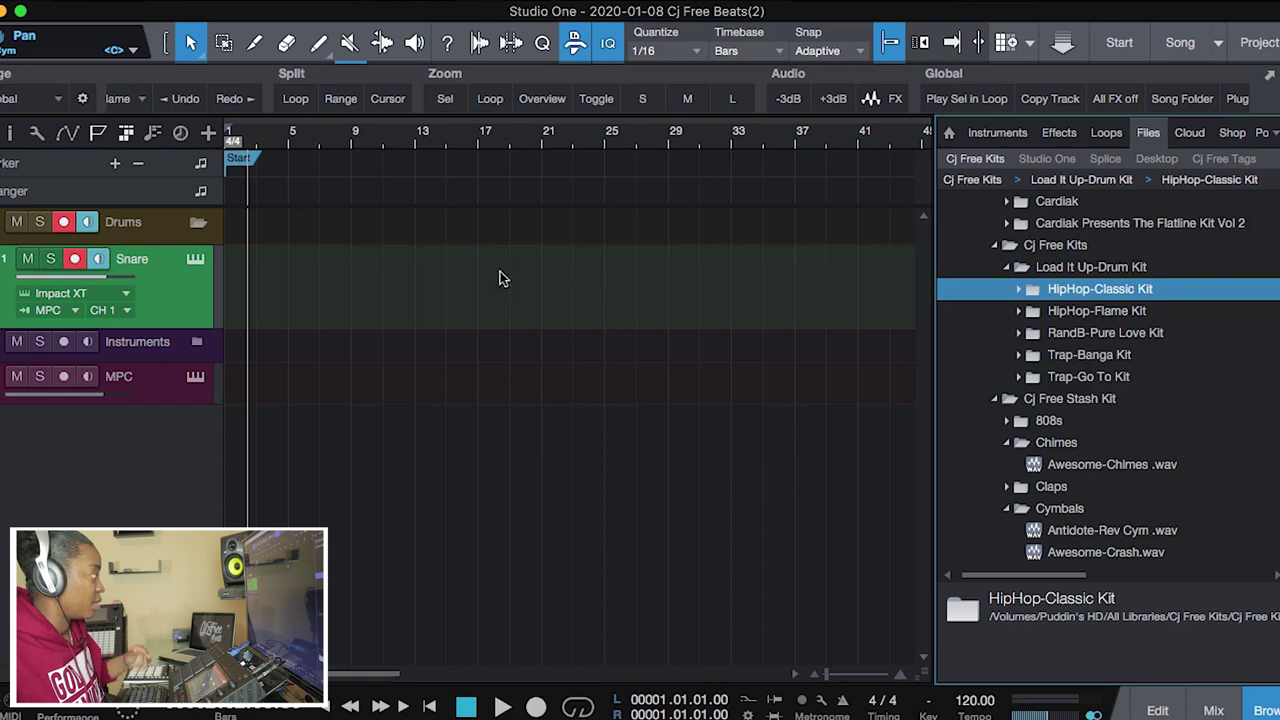
Check the Snare track's Impact XT pads, list the Trap-Go To Kit samples, then close Impact XT.
click(196, 262)
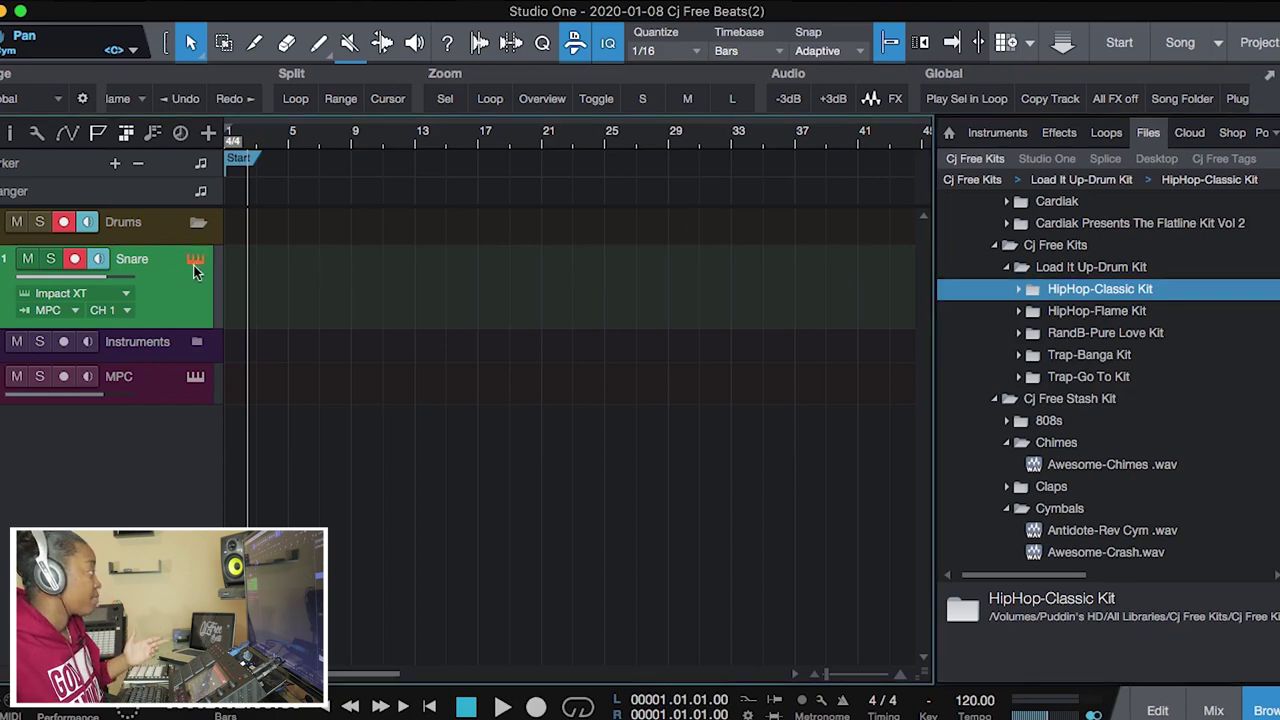
double_click(1090, 380)
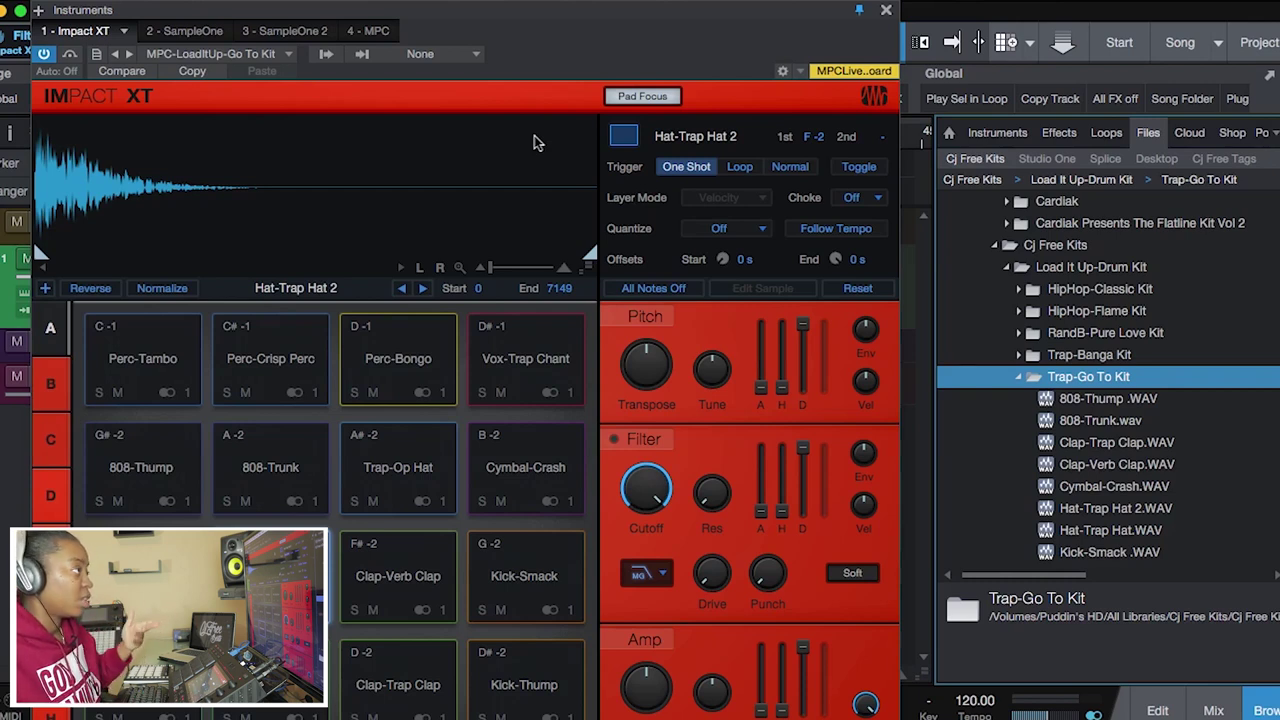
click(886, 10)
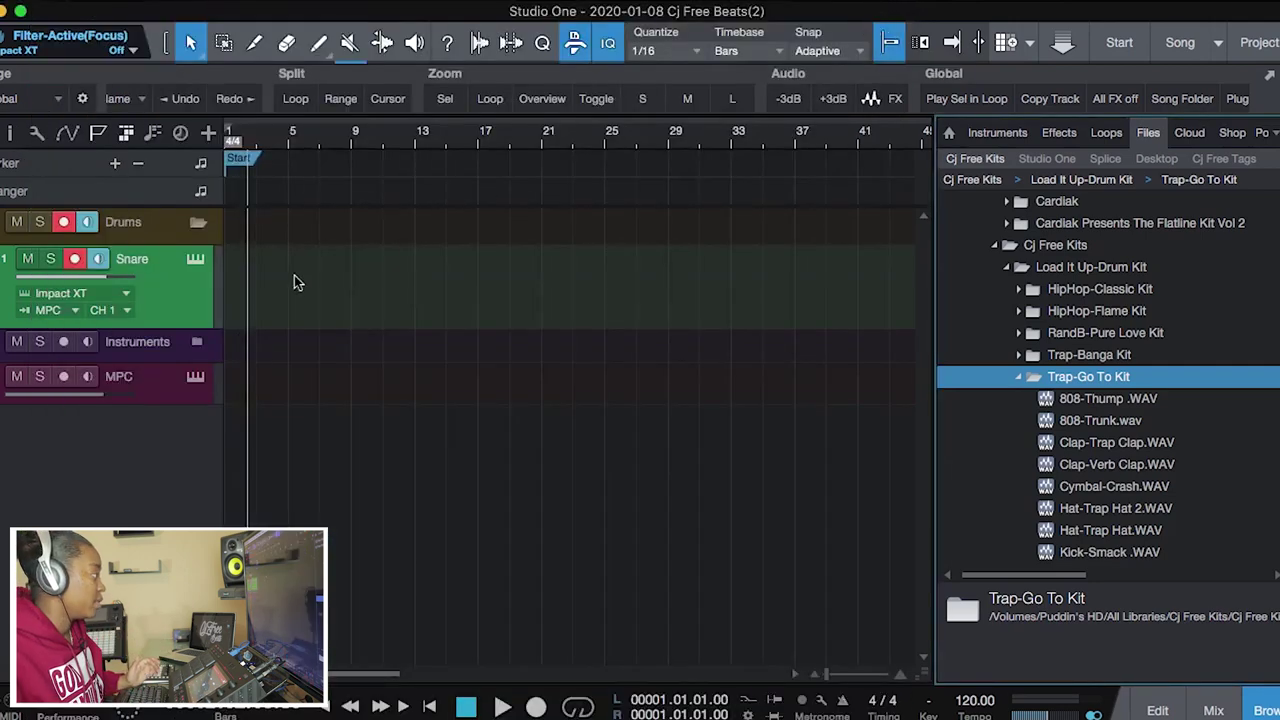
Select the MPC track and open its MPC plugin with the Load It Up kit browser.
click(197, 384)
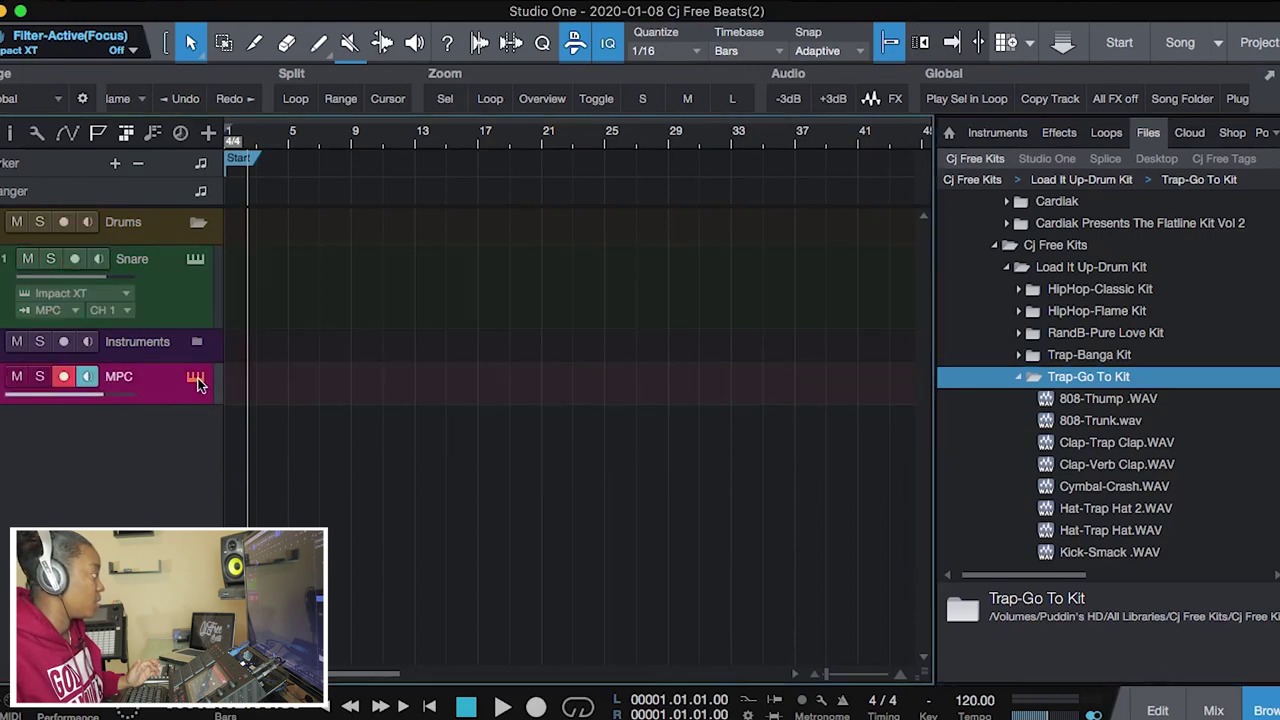
click(197, 384)
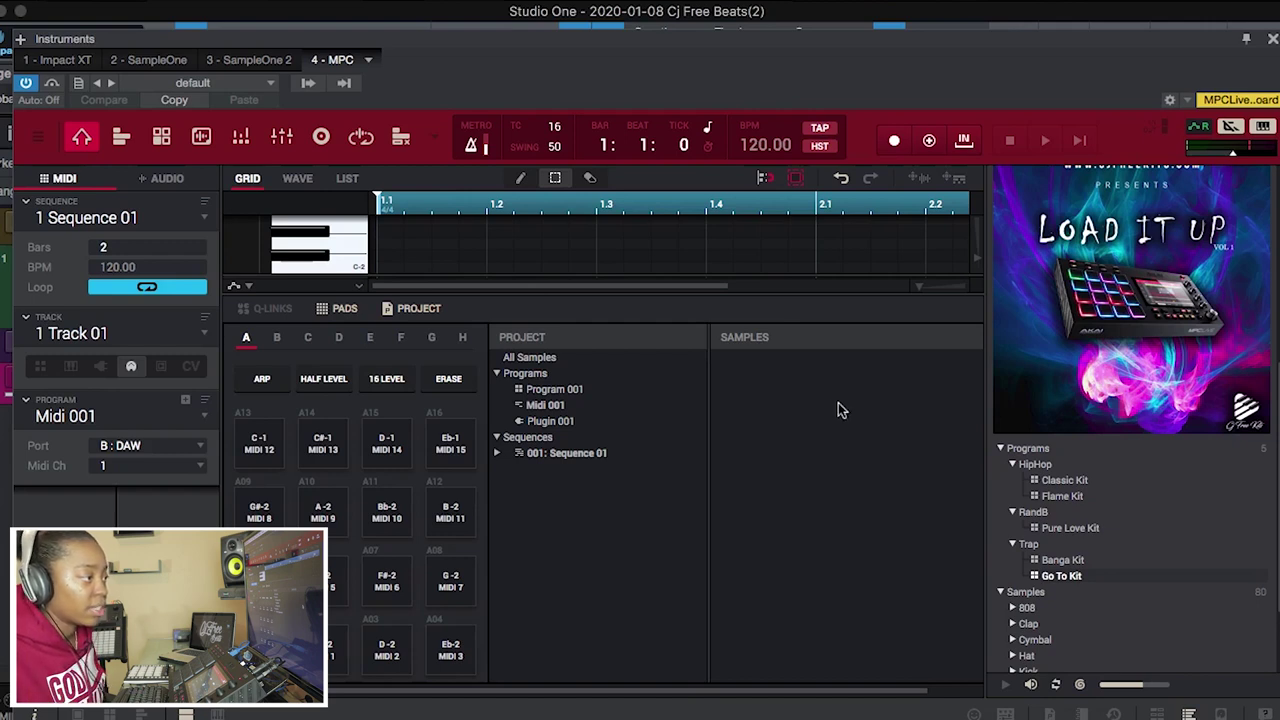
Collapse and re-expand the HipHop, RandB and Trap program folders.
click(1012, 464)
click(1012, 511)
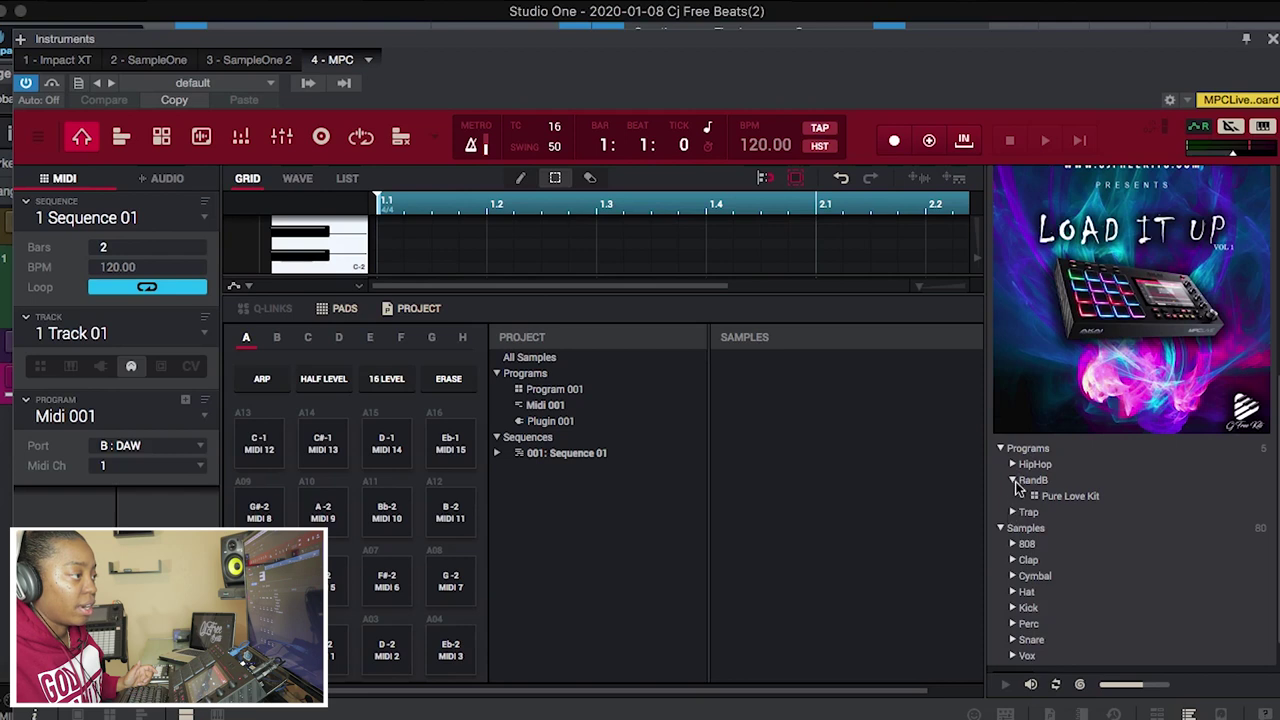
click(1013, 481)
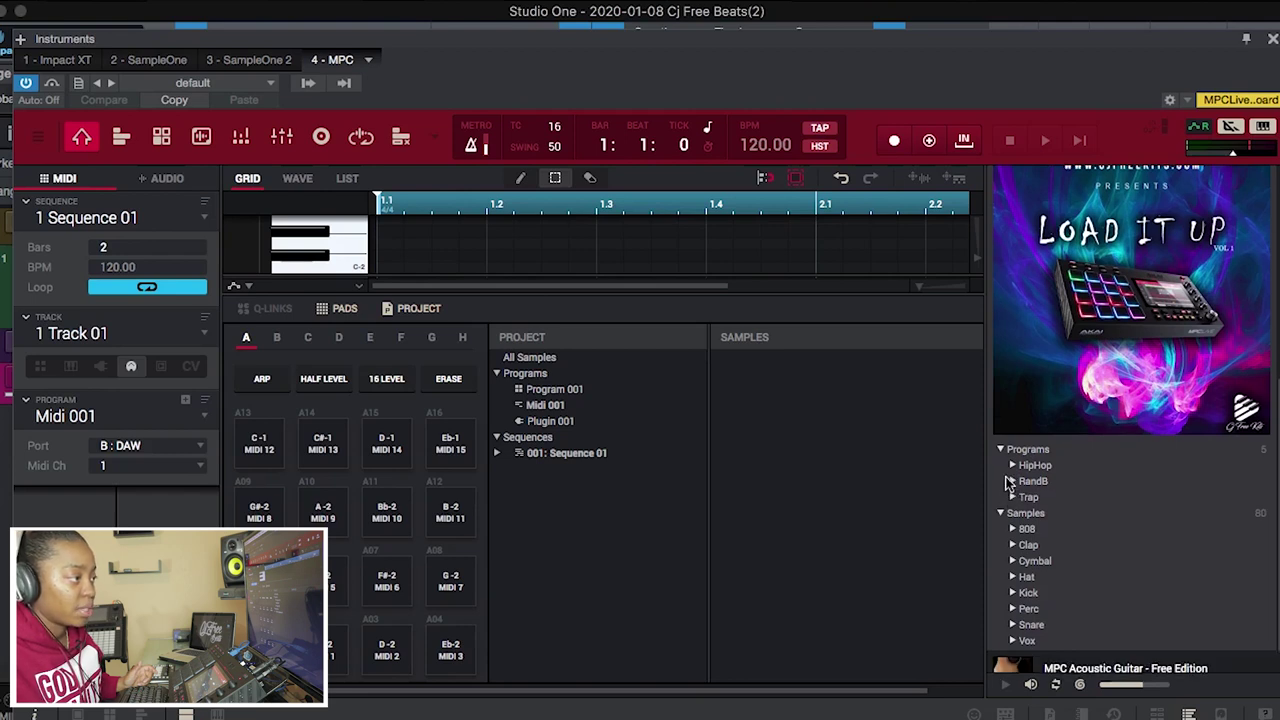
click(1012, 465)
click(1012, 512)
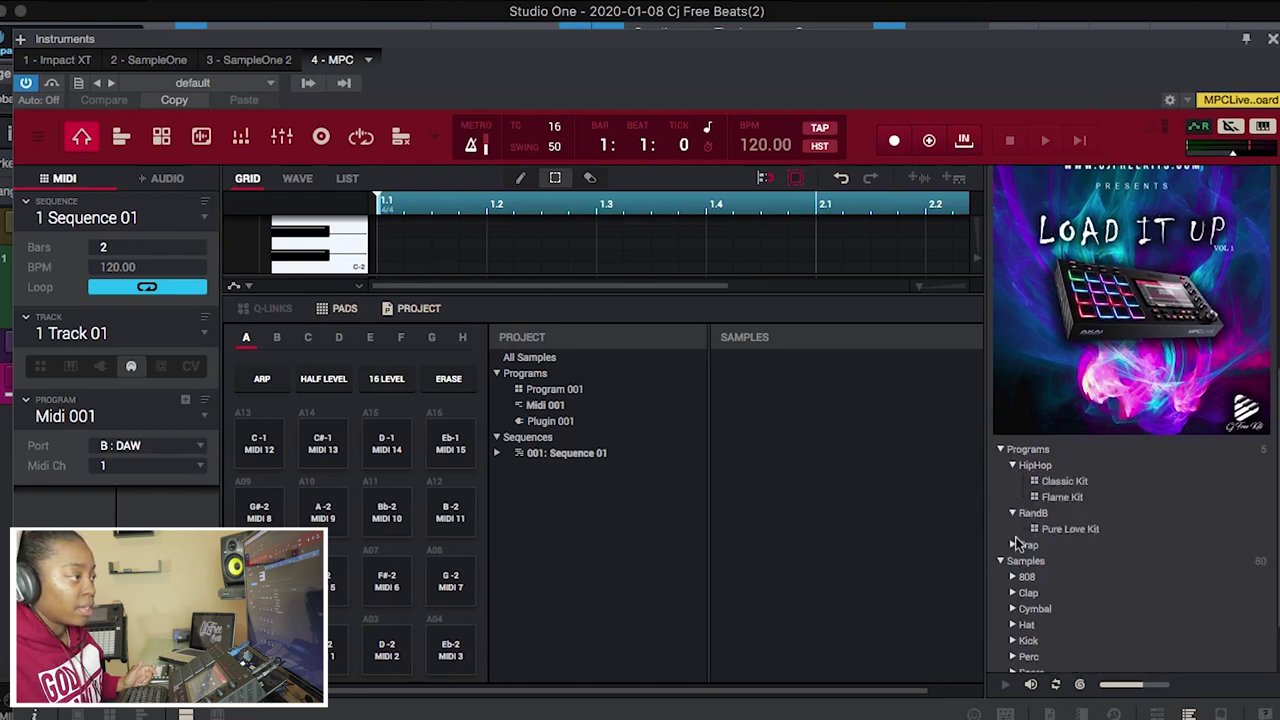
click(1013, 545)
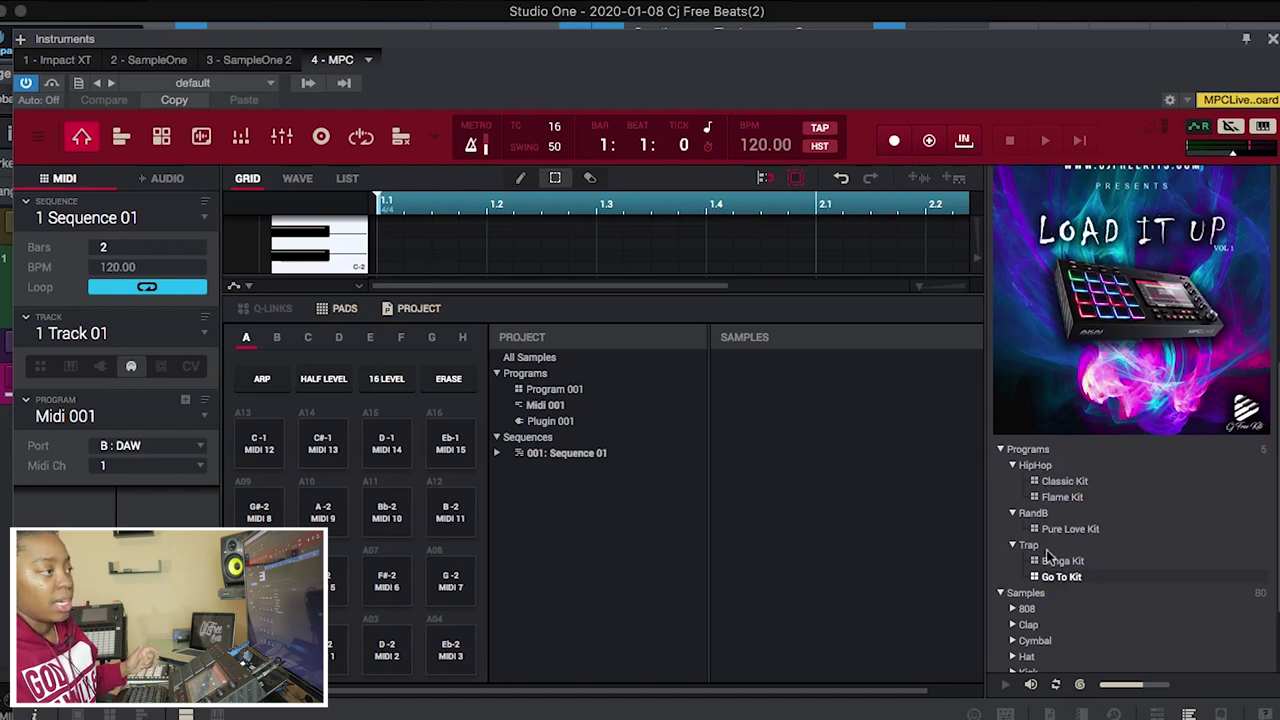
Scroll through the kit contents and peek into the 808 and Clap sample folders.
scroll(1075, 580, down, 1)
scroll(1078, 578, down, 1)
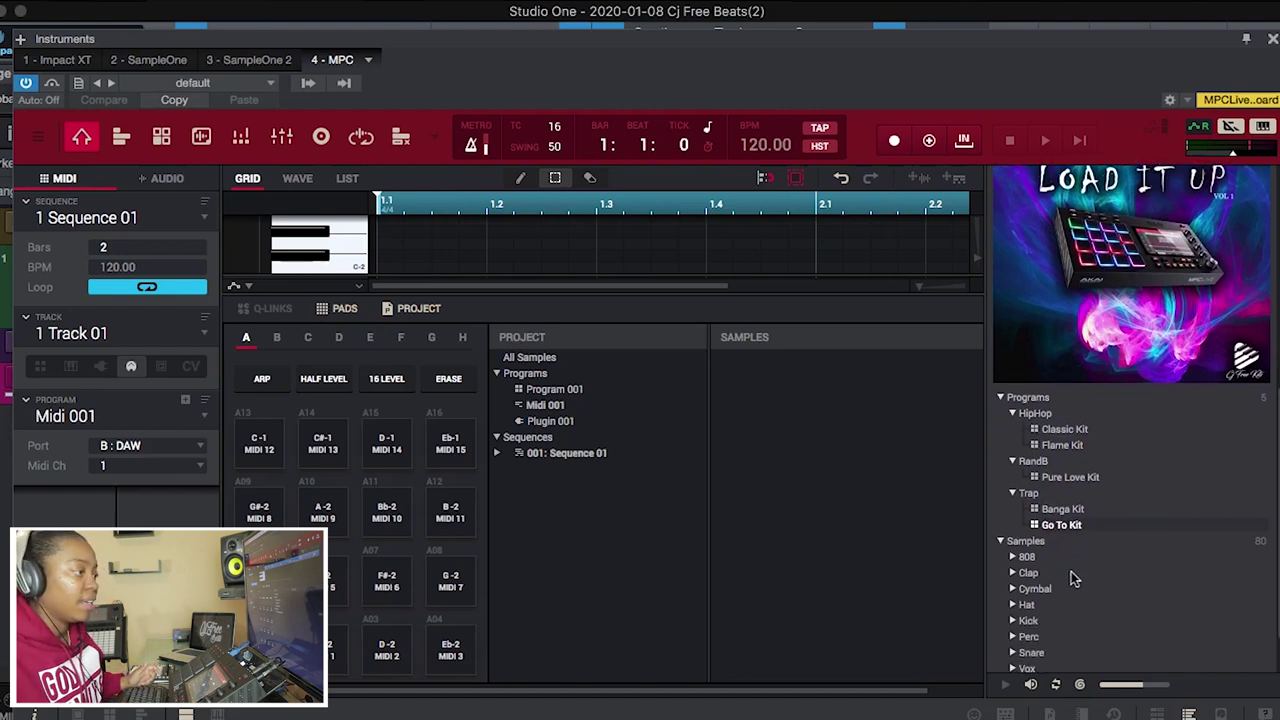
scroll(1075, 578, down, 1)
scroll(1070, 578, down, 1)
scroll(1060, 570, up, 1)
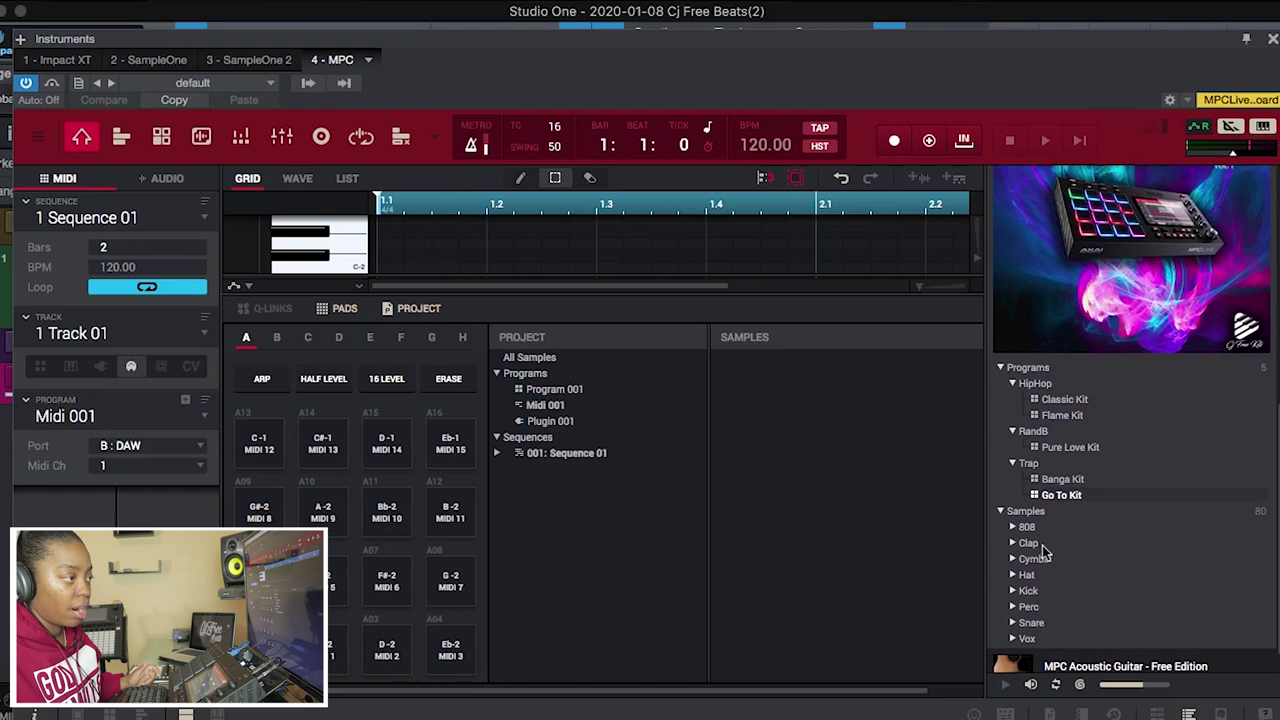
click(1013, 528)
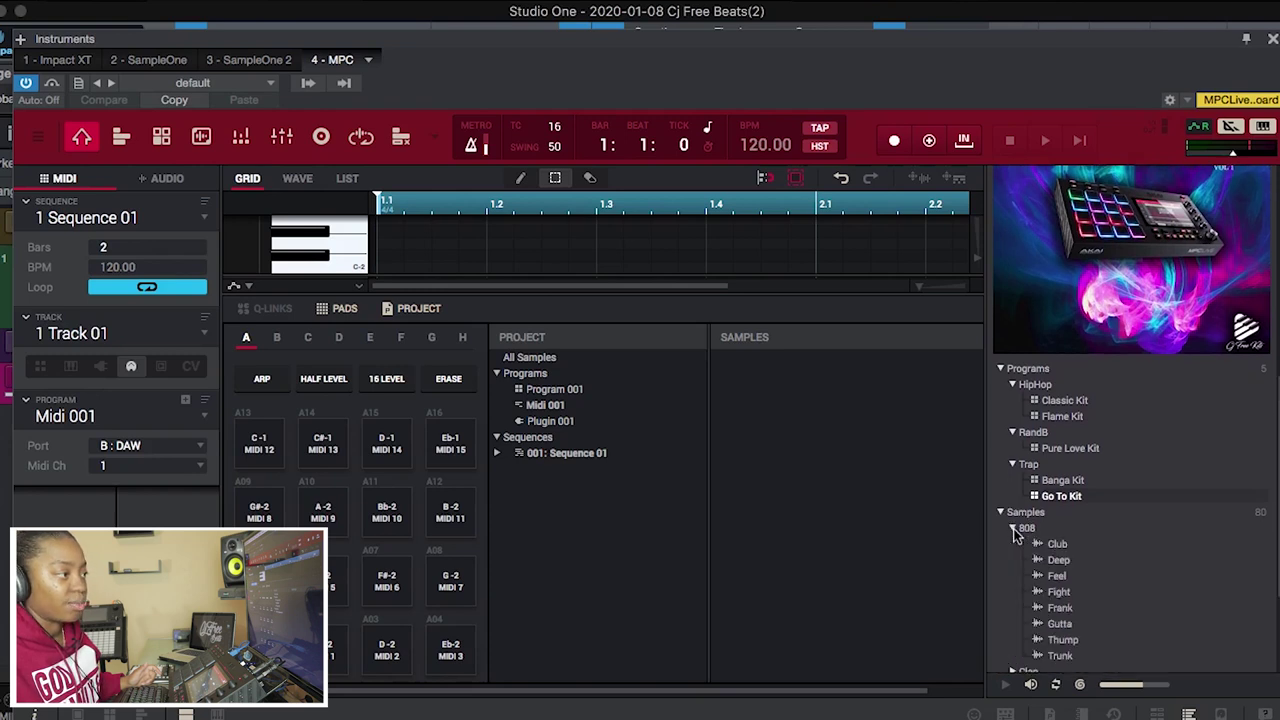
click(1013, 528)
click(1013, 544)
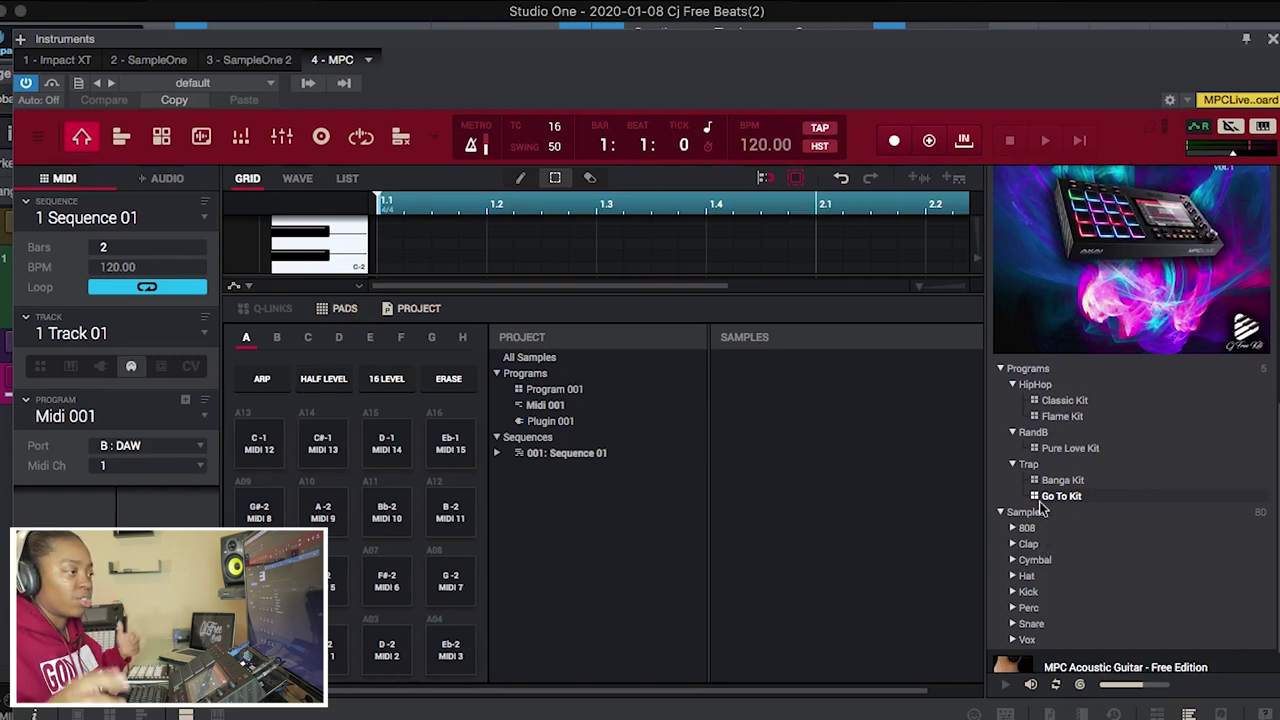
Step through the Flame, Pure Love, Banga and Go To kit programs.
scroll(1045, 512, up, 1)
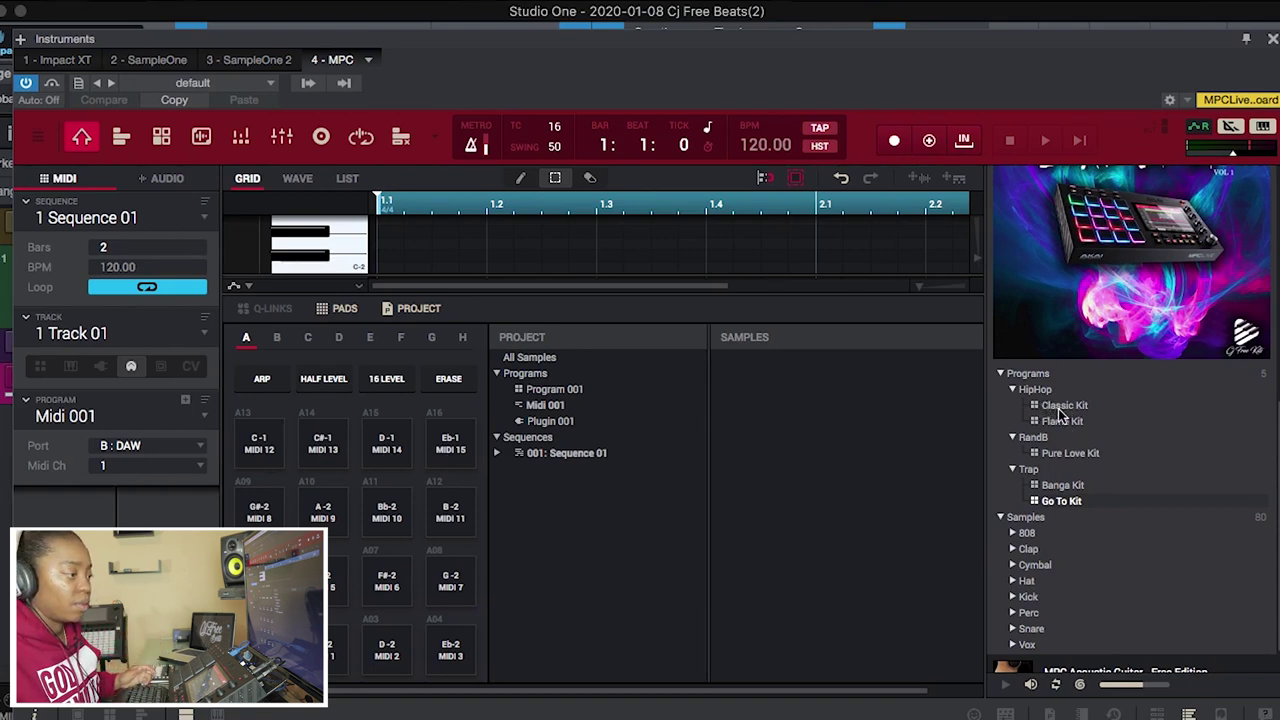
click(1057, 423)
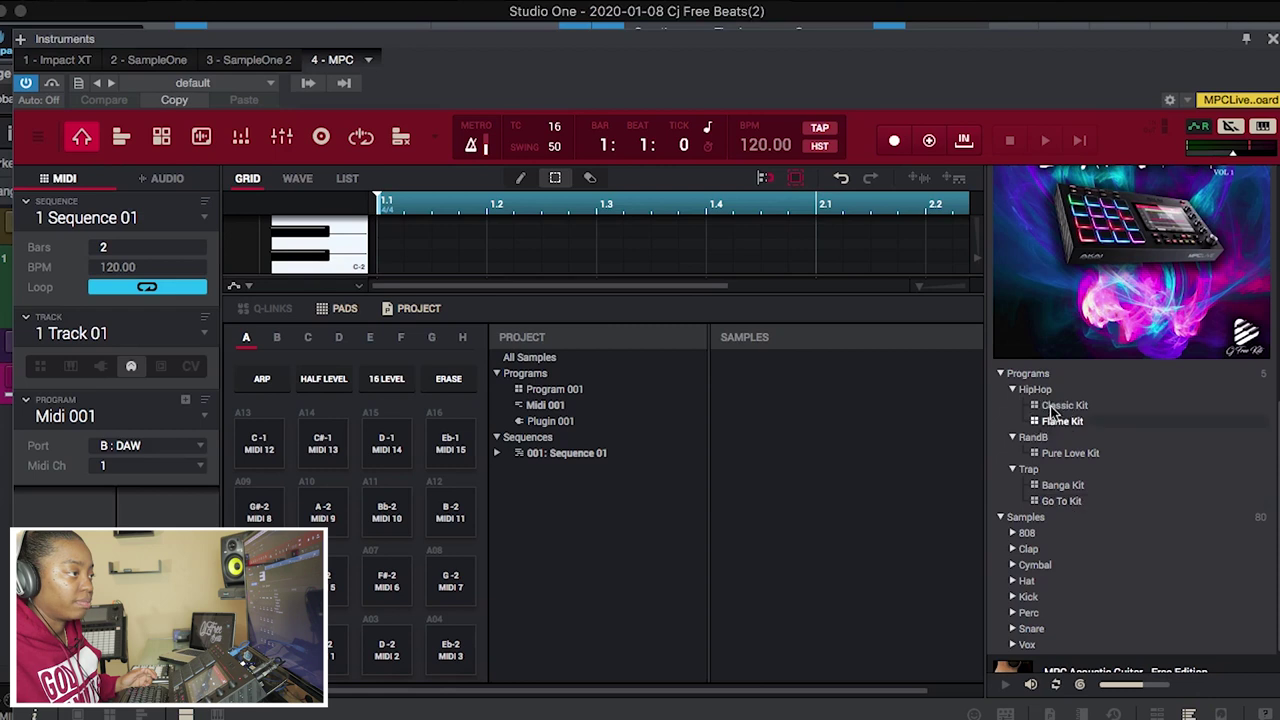
click(1072, 455)
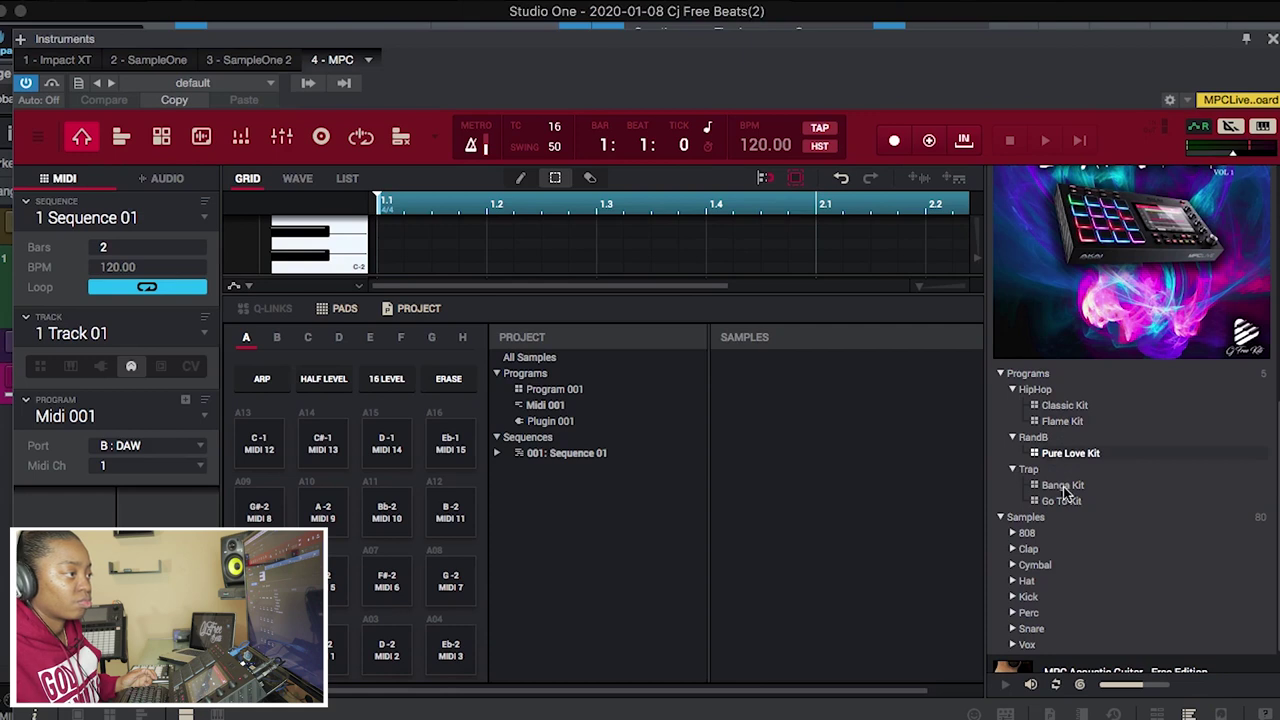
click(1064, 487)
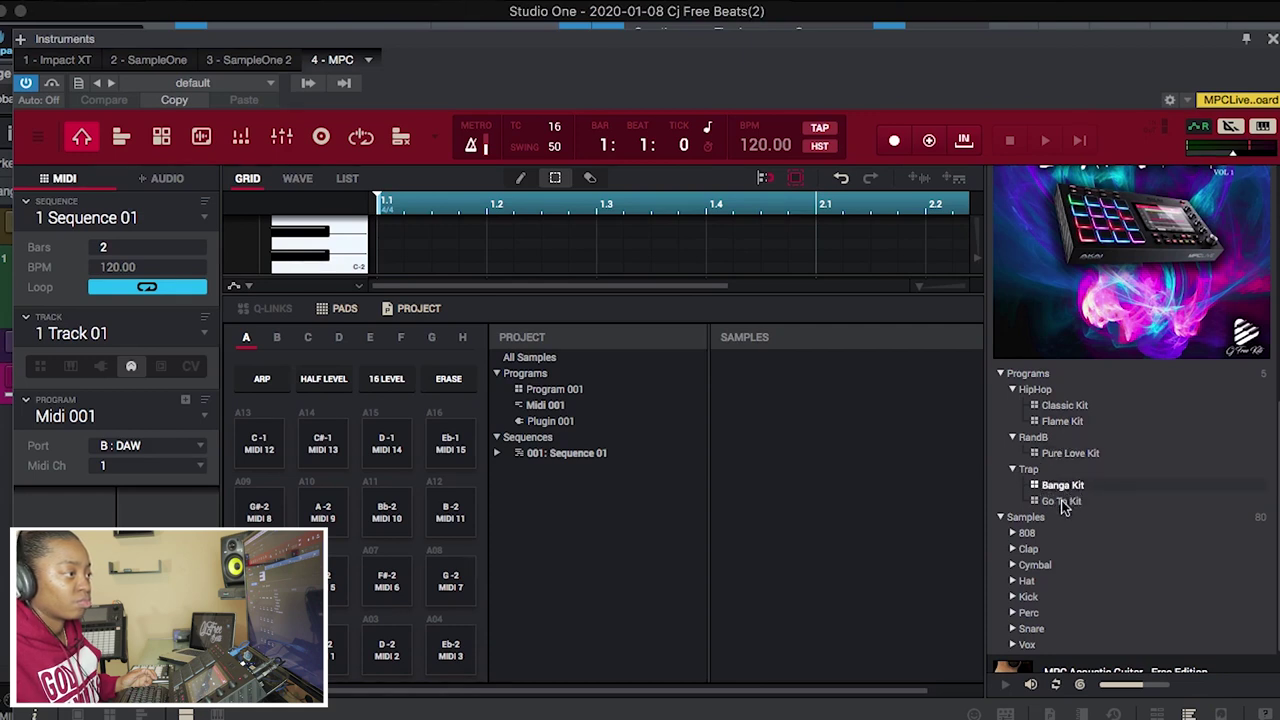
click(1062, 502)
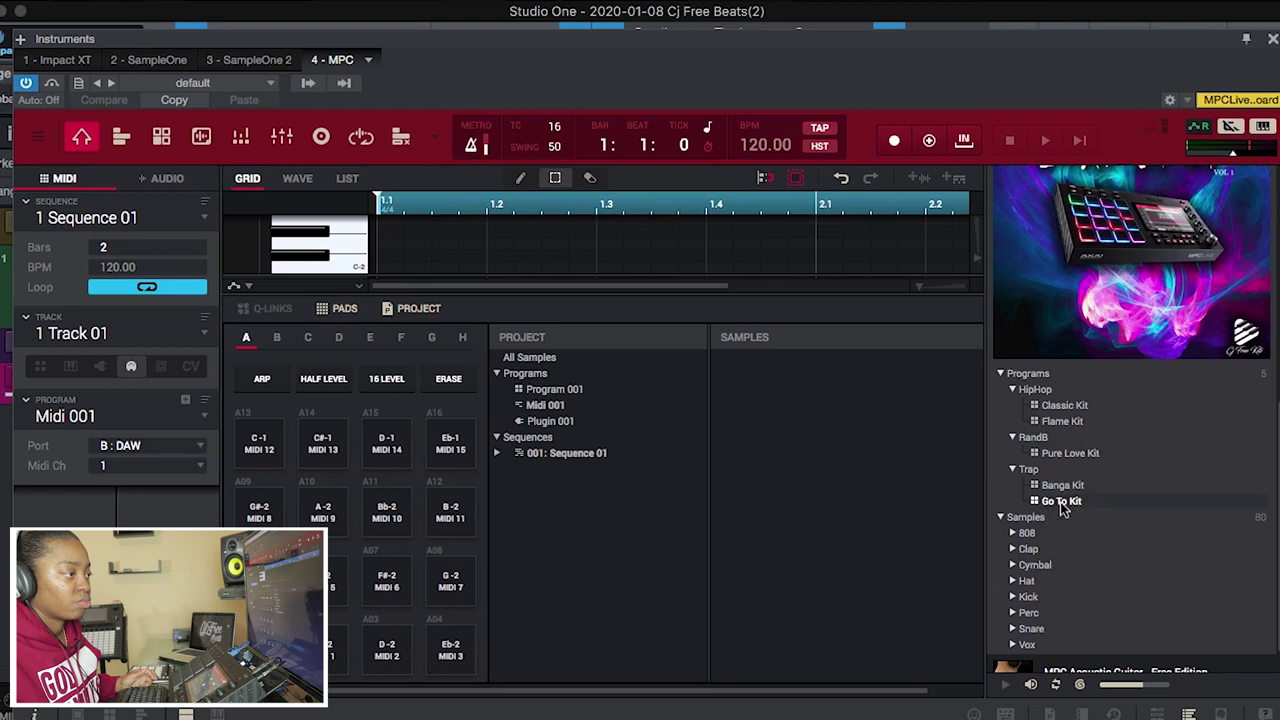
Audition Classic Kit and RandB-Pure Love Kit, ending with Trap-Banga Kit on Track 01's pads.
click(1062, 406)
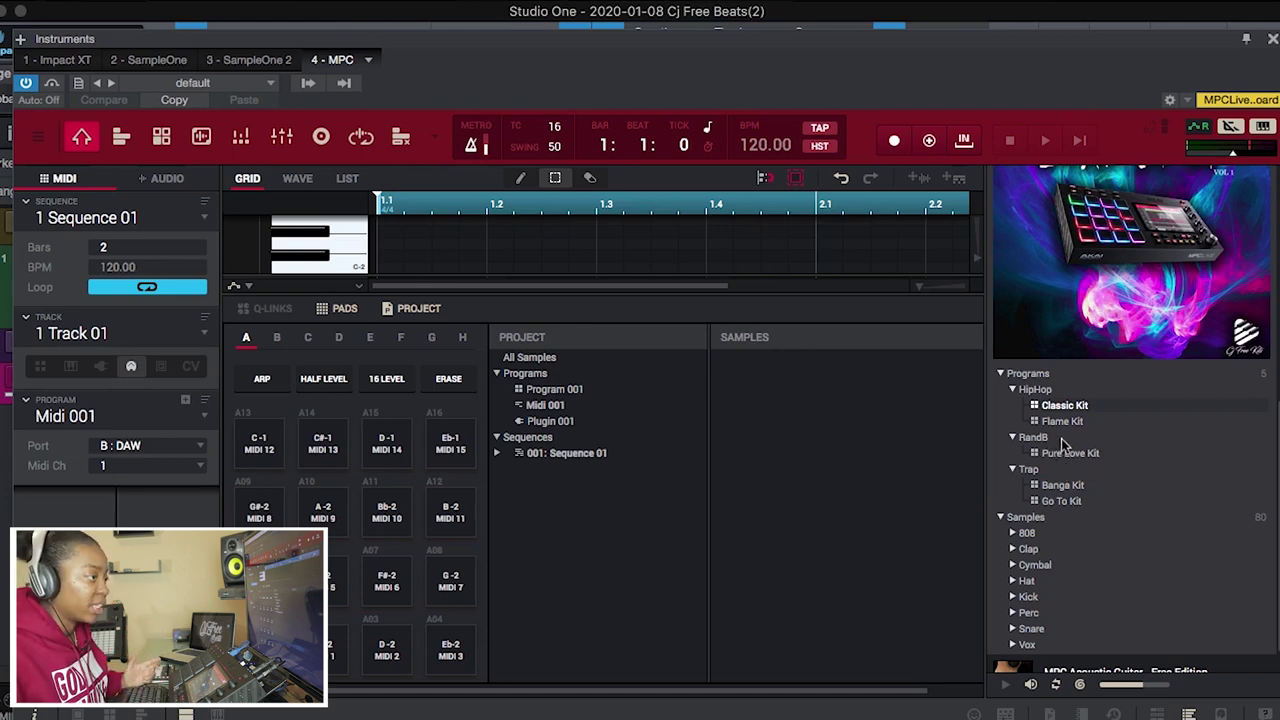
click(1064, 455)
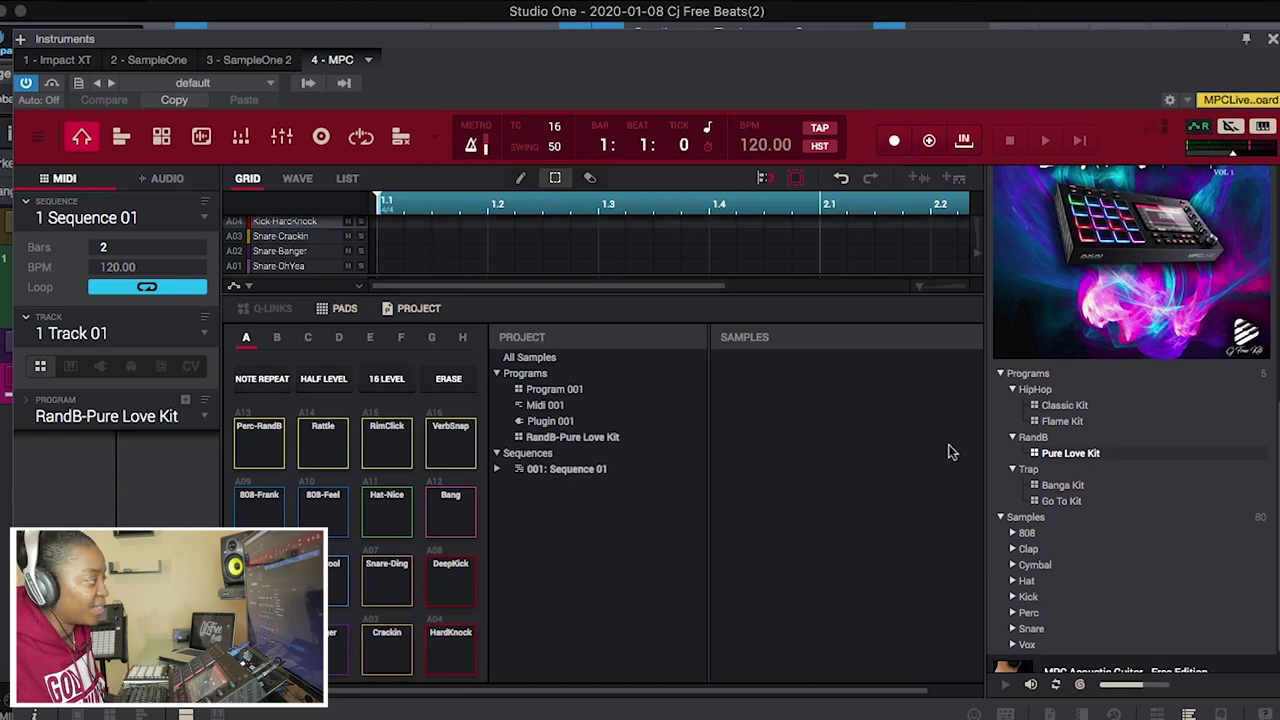
click(1058, 485)
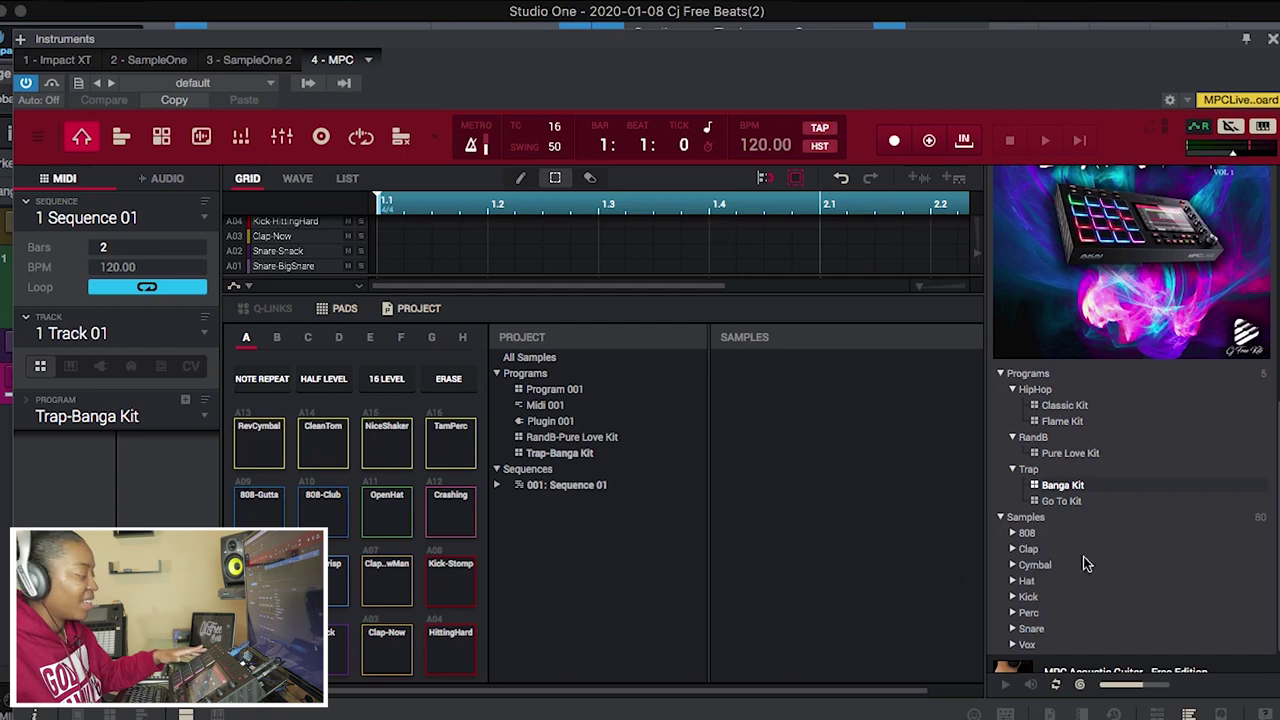
Load HipHop-Classic Kit into the project and confirm Replace for existing samples.
double_click(1064, 405)
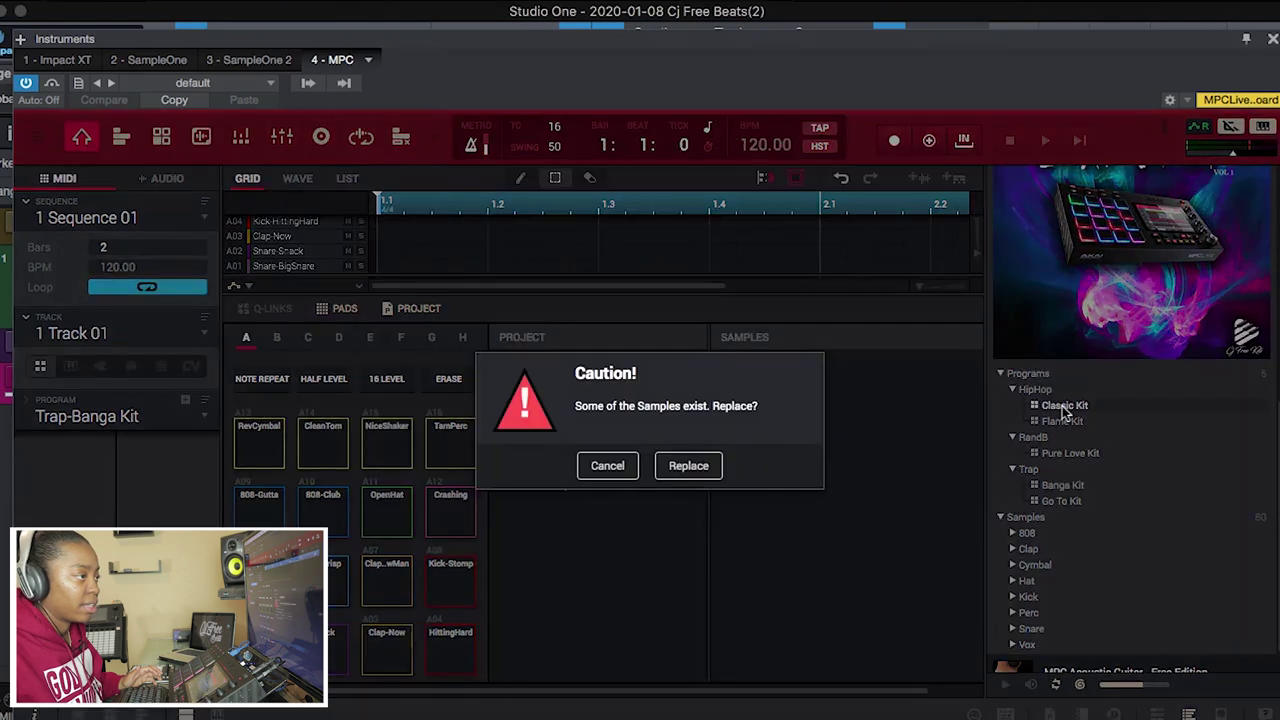
click(701, 477)
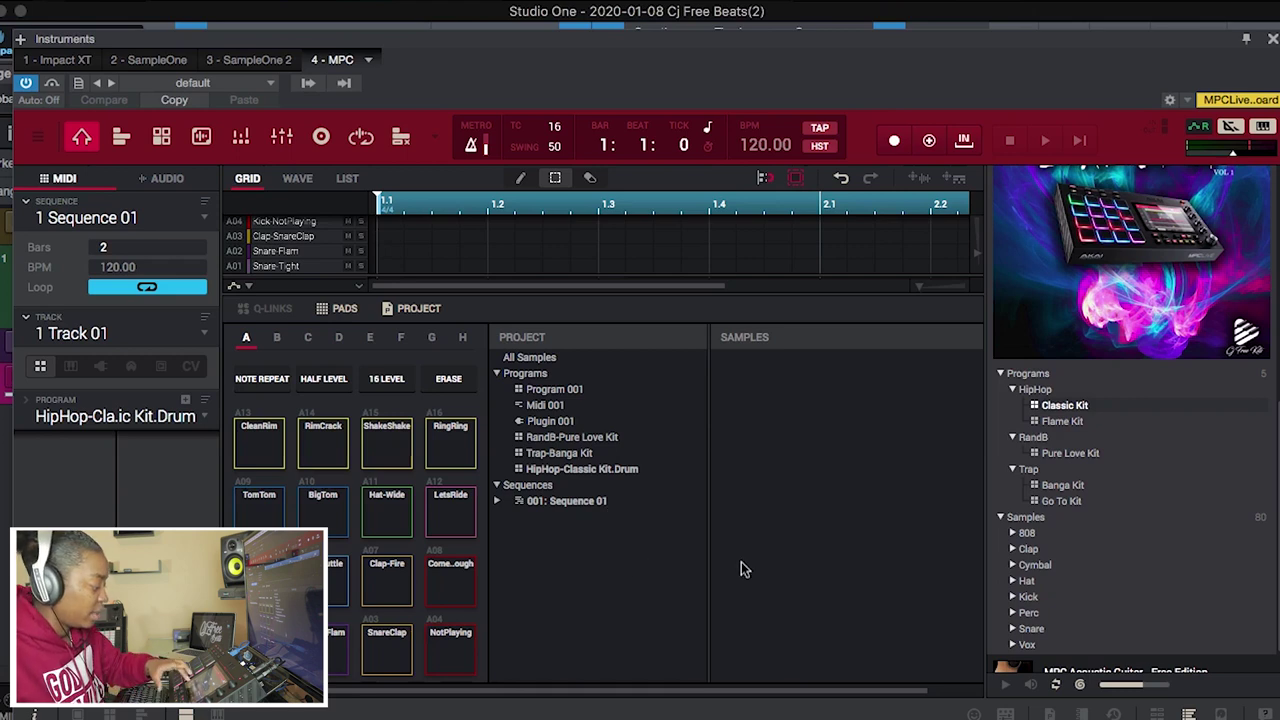
Load the HipHop-Flame Kit program onto Track 01's pads.
click(1058, 423)
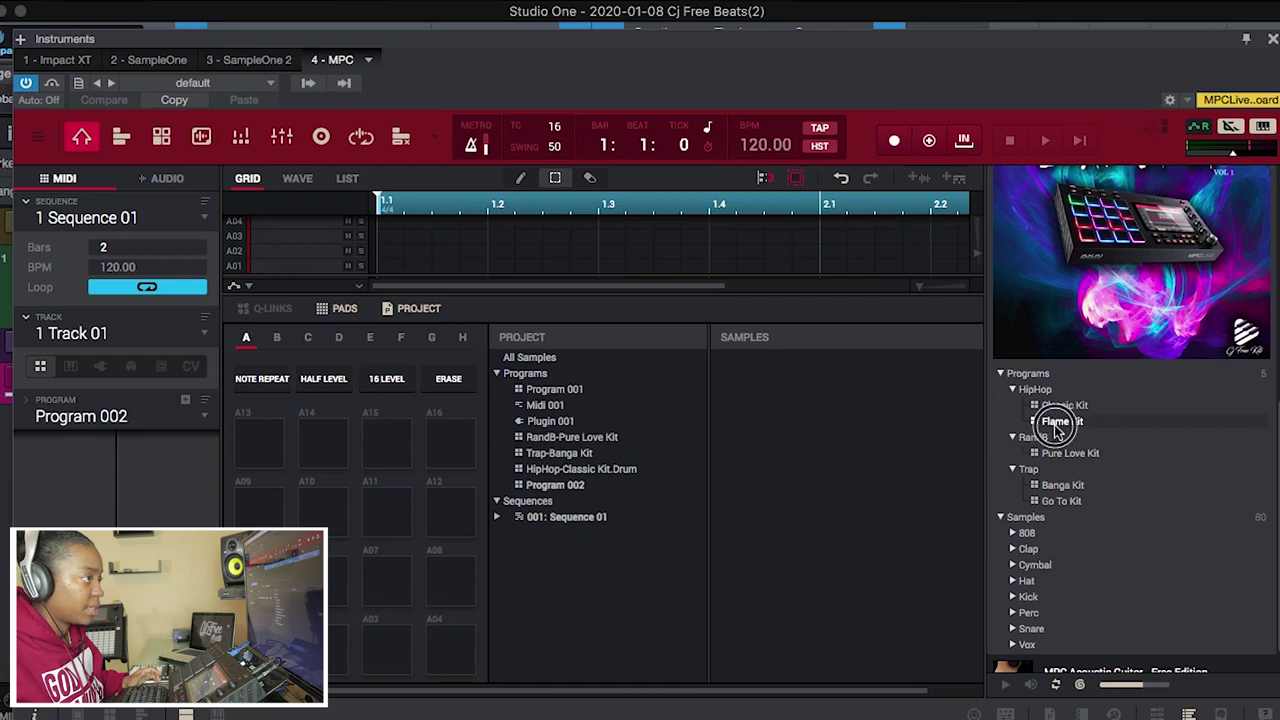
double_click(1057, 423)
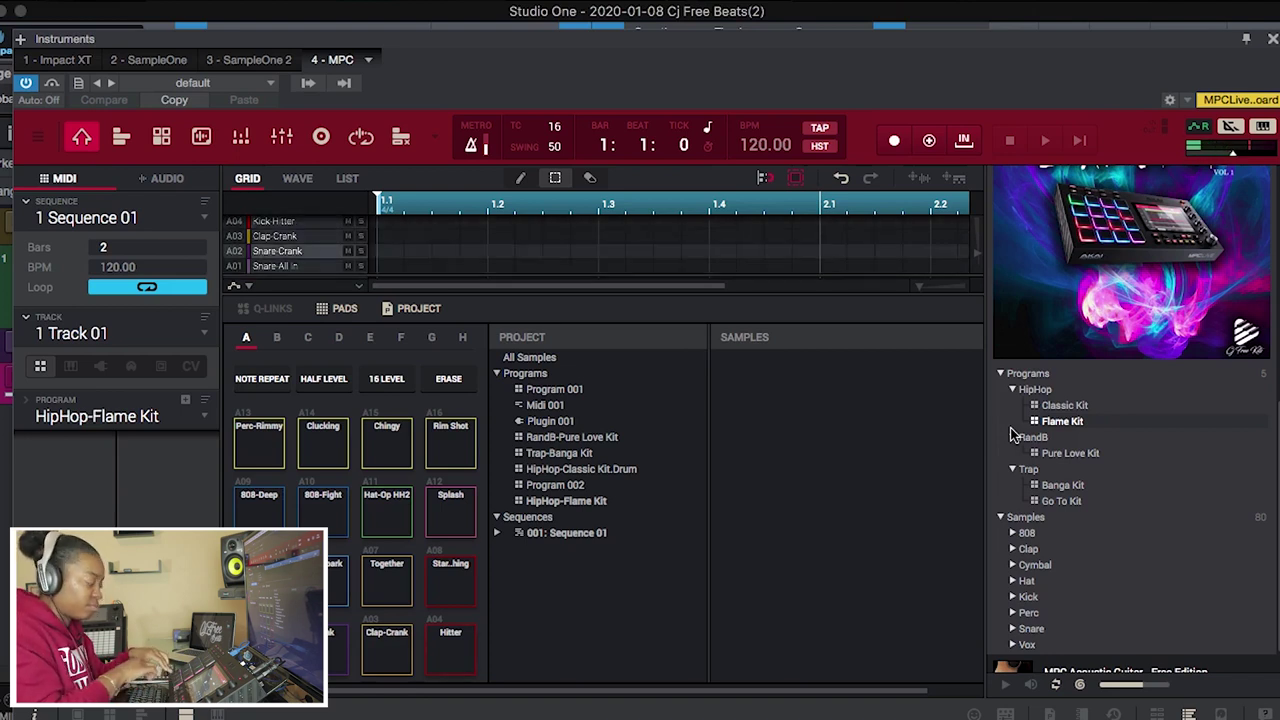
Collapse the HipHop and Trap folders in the Programs tree.
click(1011, 390)
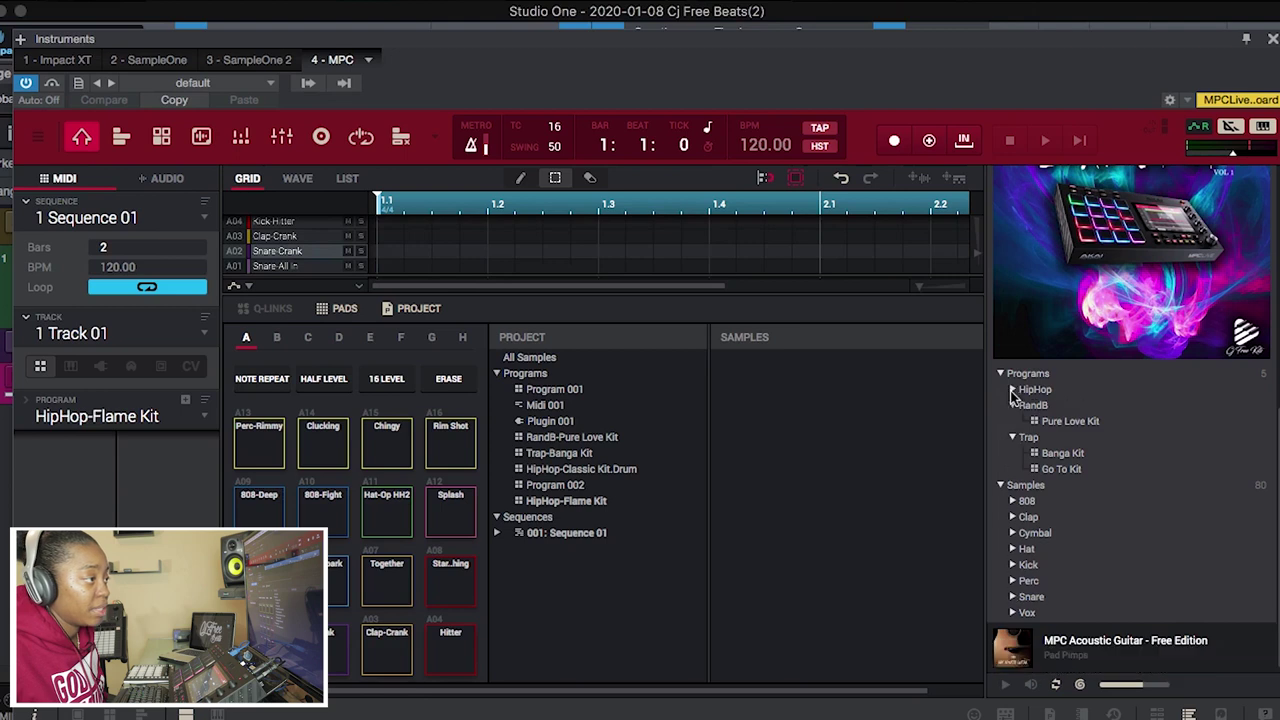
click(1012, 437)
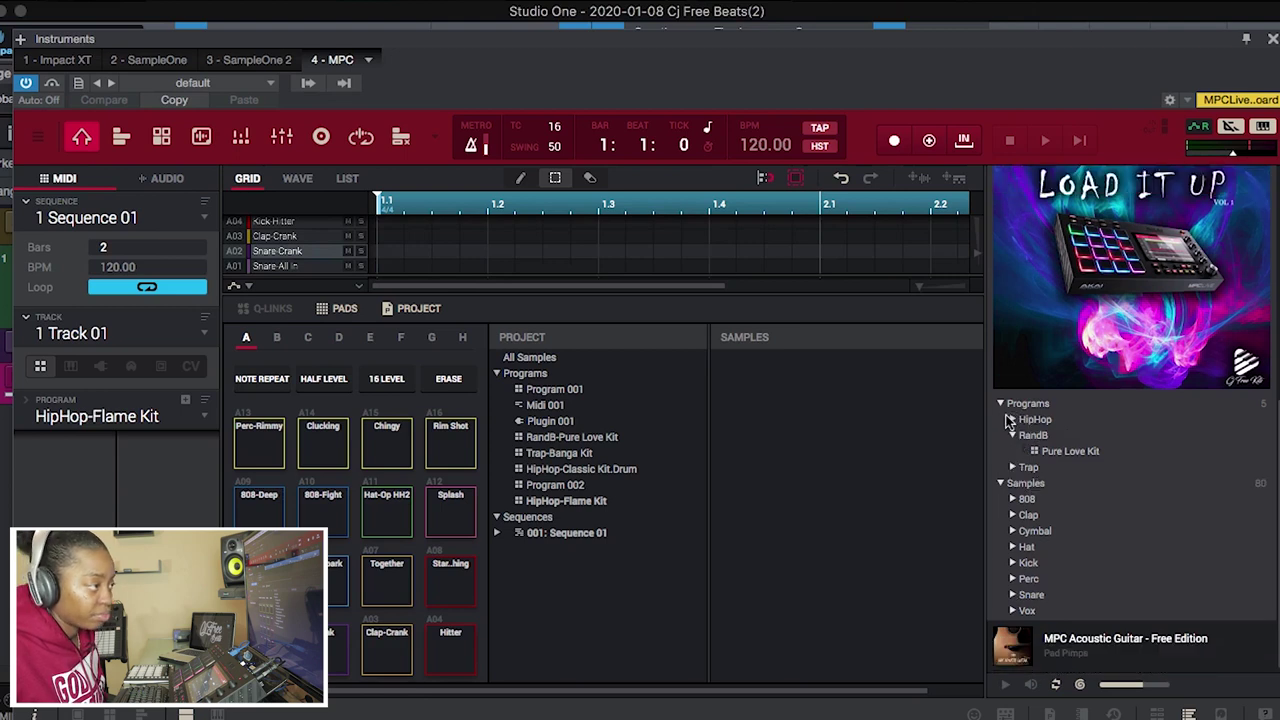